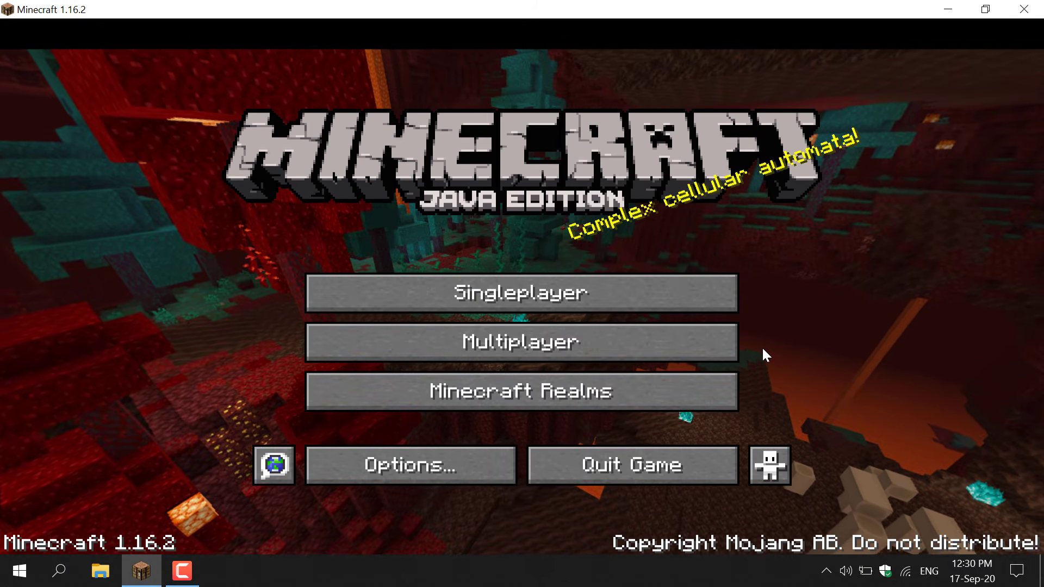
Step: Try joining 'Minecraft Server' from the multiplayer list using the 1.16.2 client
left_click(637, 345)
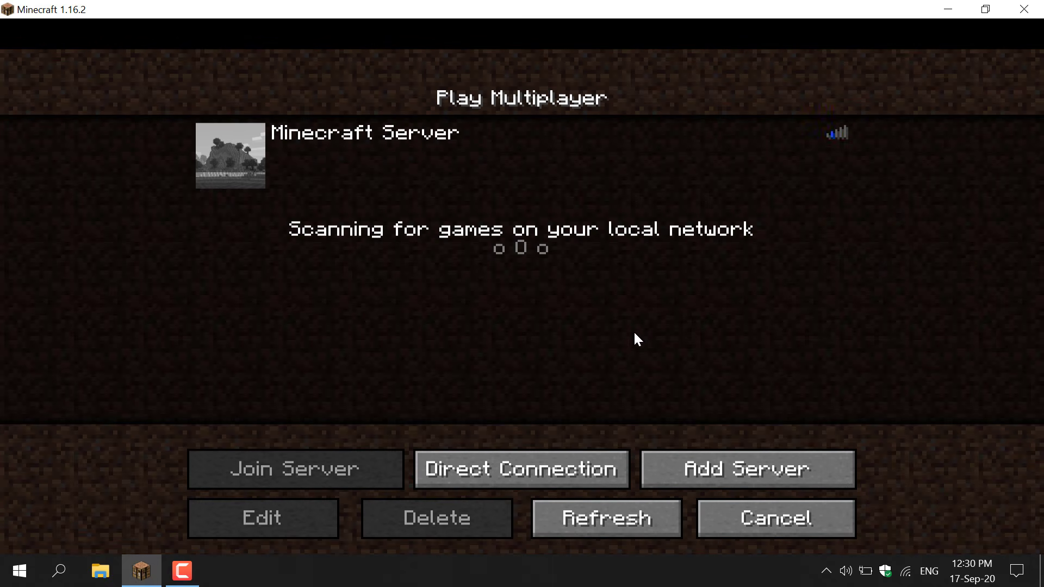
left_click(419, 151)
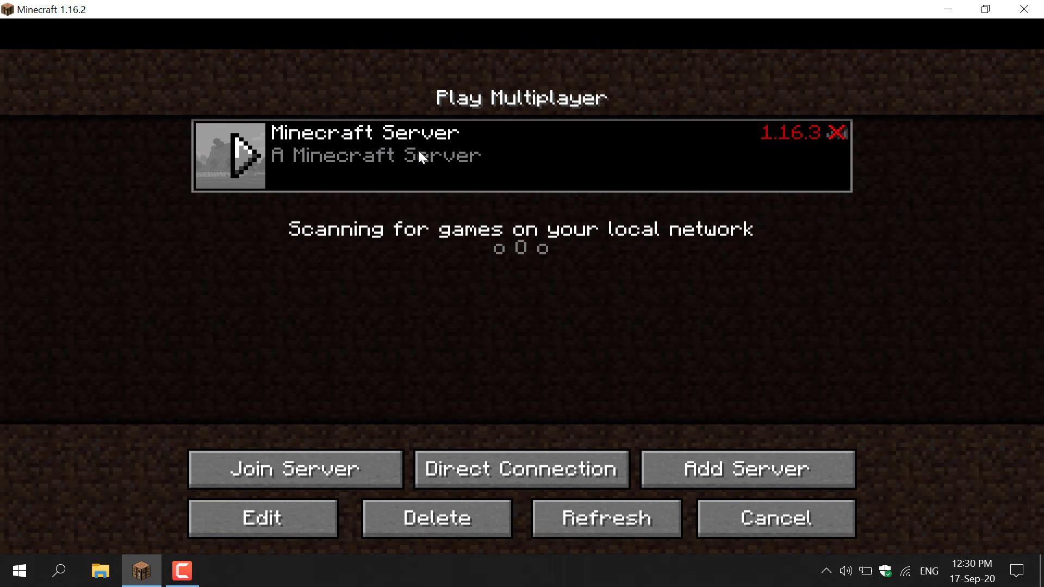
left_click(319, 463)
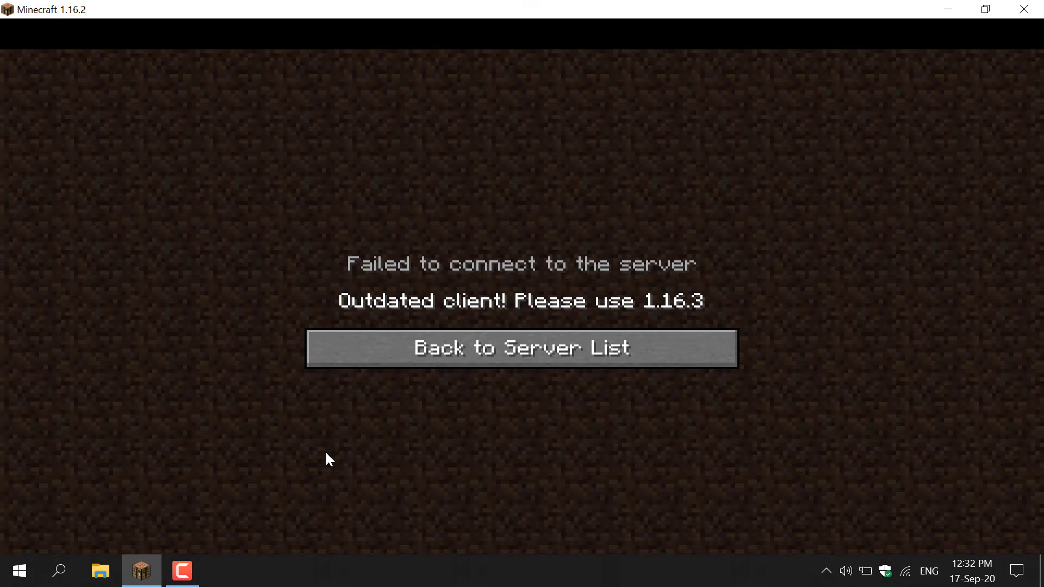
Step: Dismiss the outdated-client error, leave the server list and quit Minecraft
left_click(534, 342)
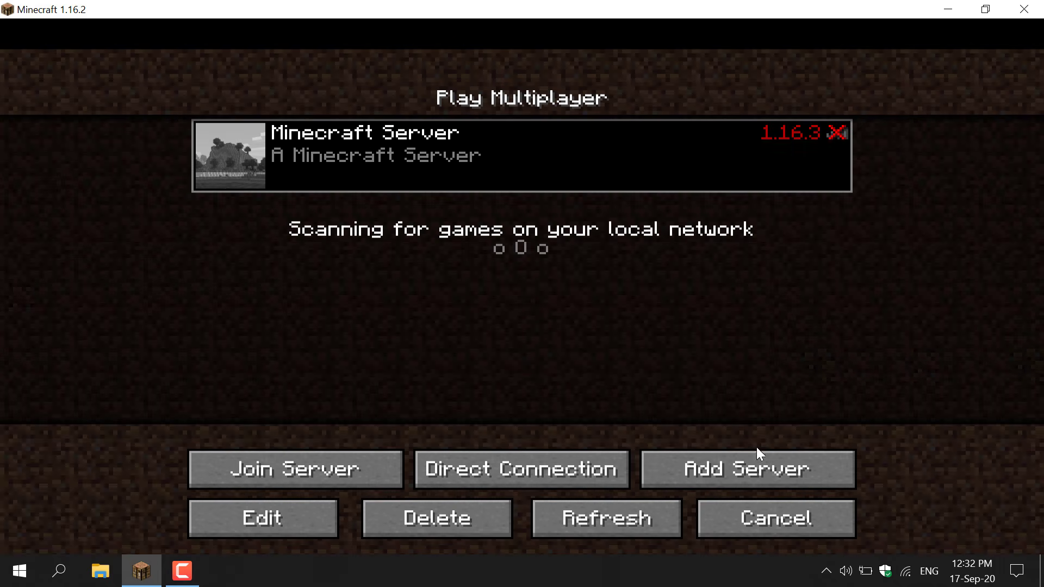
left_click(768, 512)
left_click(710, 473)
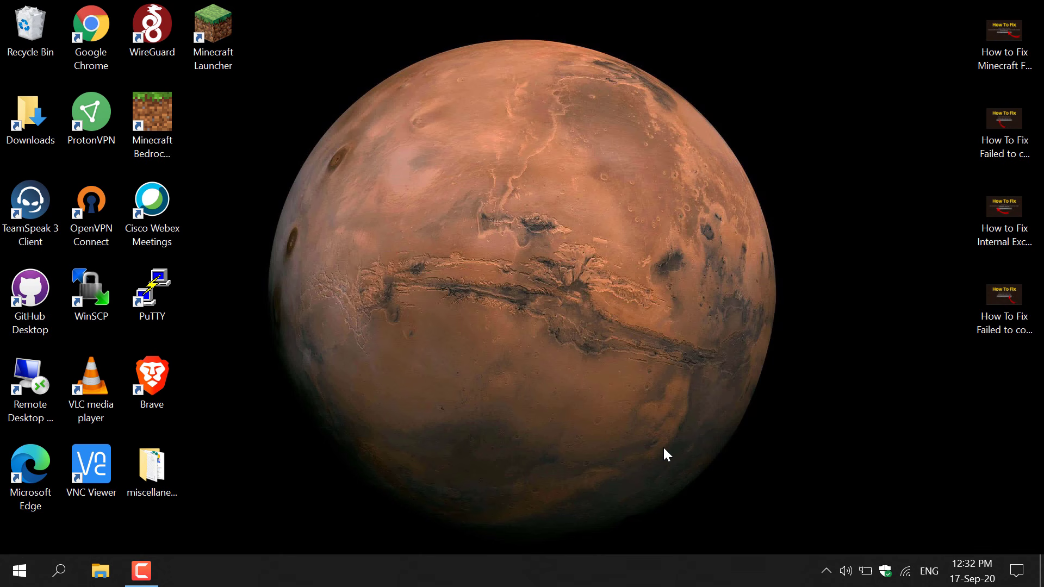
Step: Launch Minecraft with the Latest release 1.16.3 selected in the launcher instead of 1.16.2
left_click(208, 50)
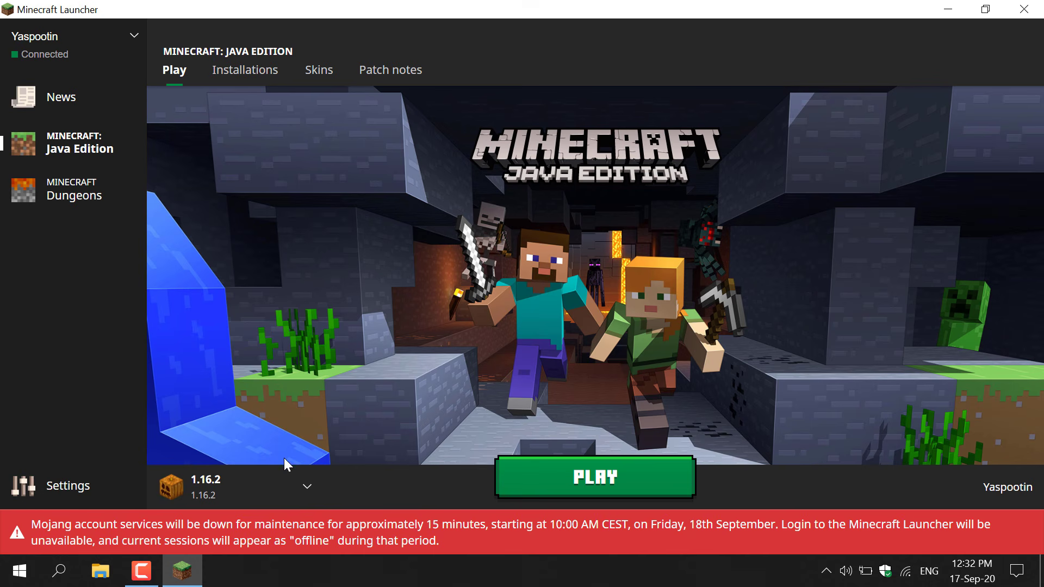
left_click(310, 492)
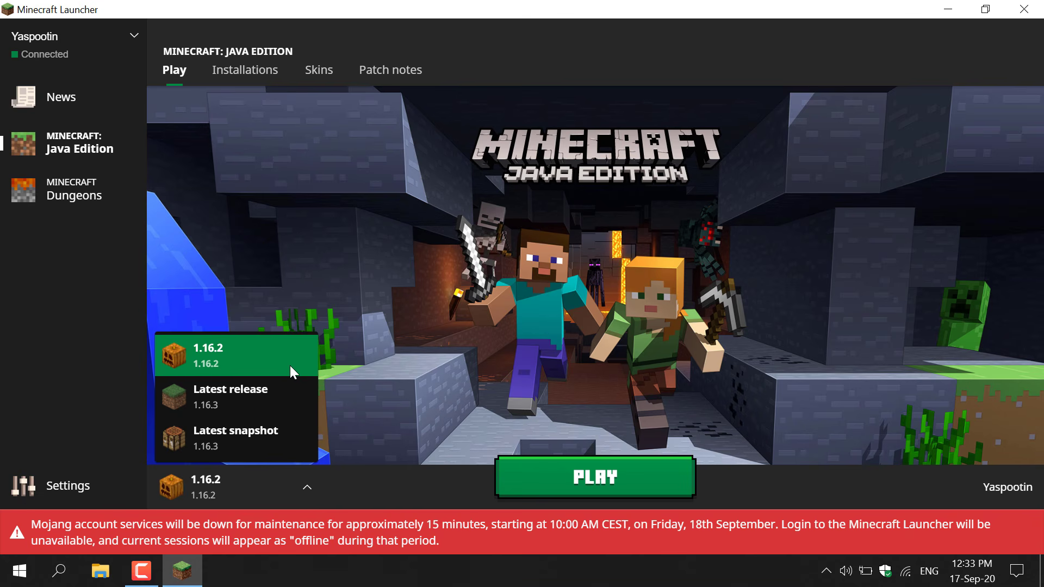
left_click(280, 393)
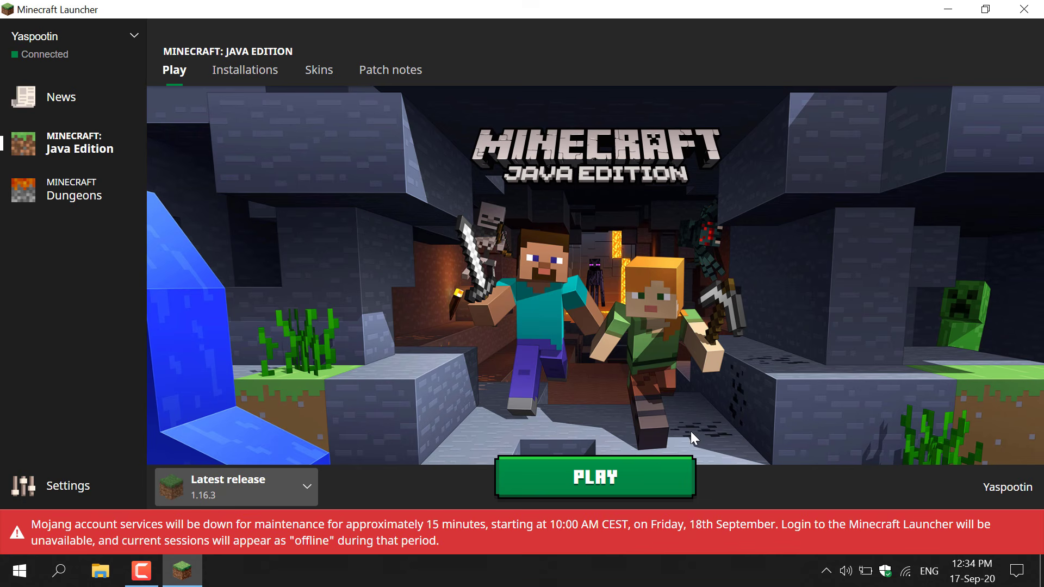
left_click(616, 493)
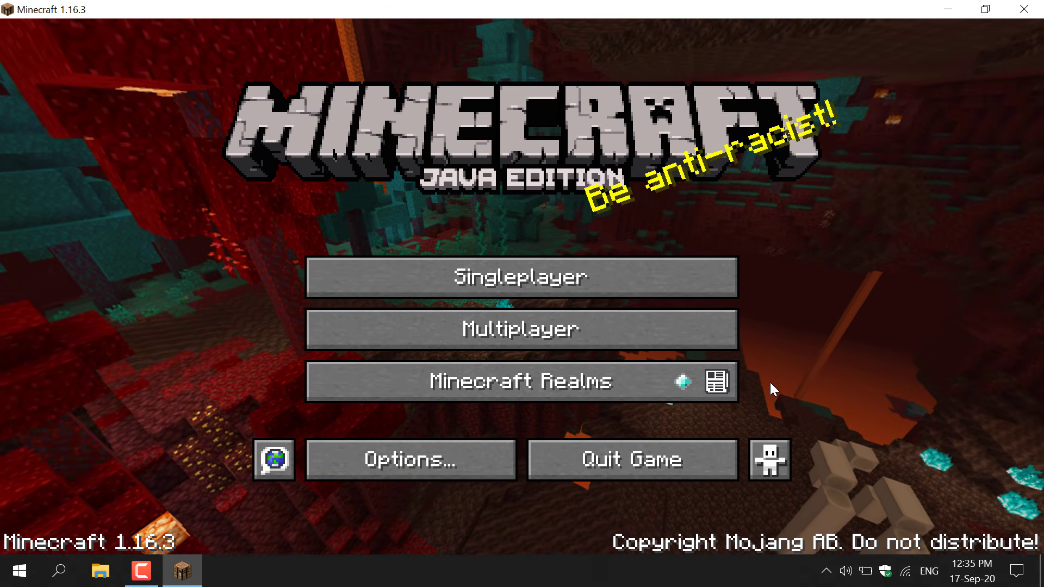
Step: Join 'Minecraft Server' from the multiplayer list with the 1.16.3 client
left_click(699, 339)
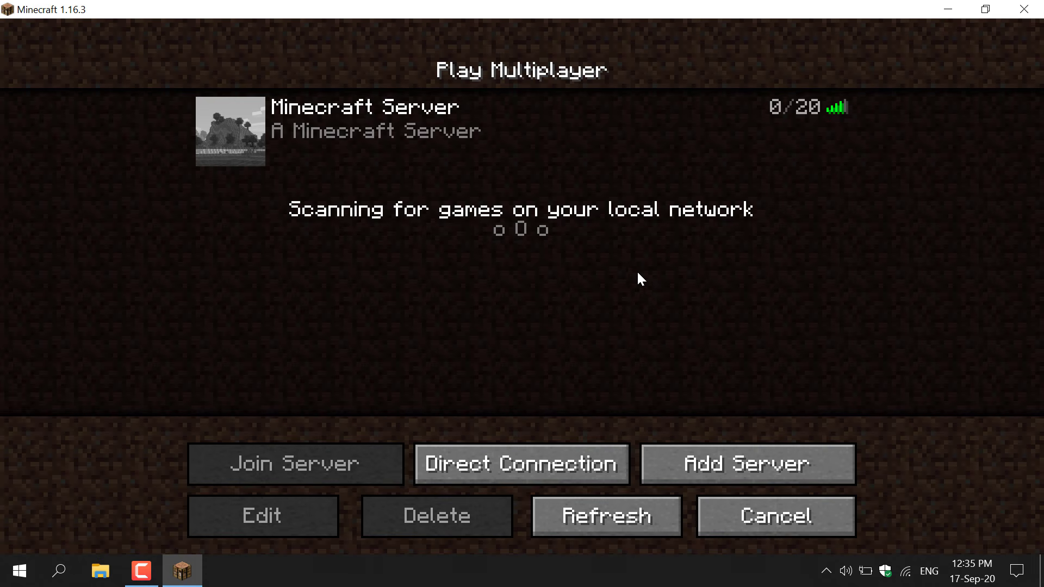
left_click(570, 129)
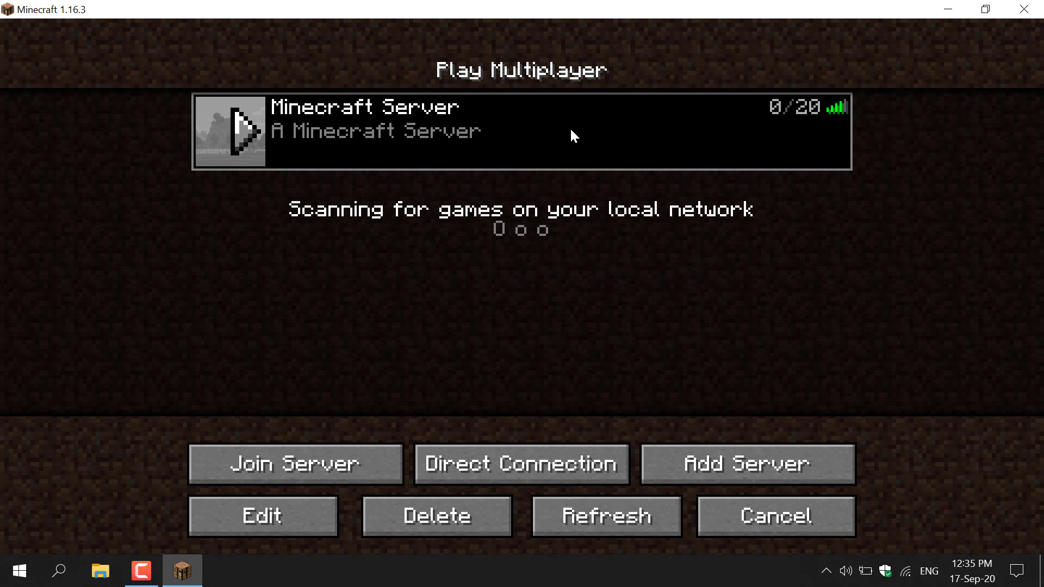
left_click(332, 474)
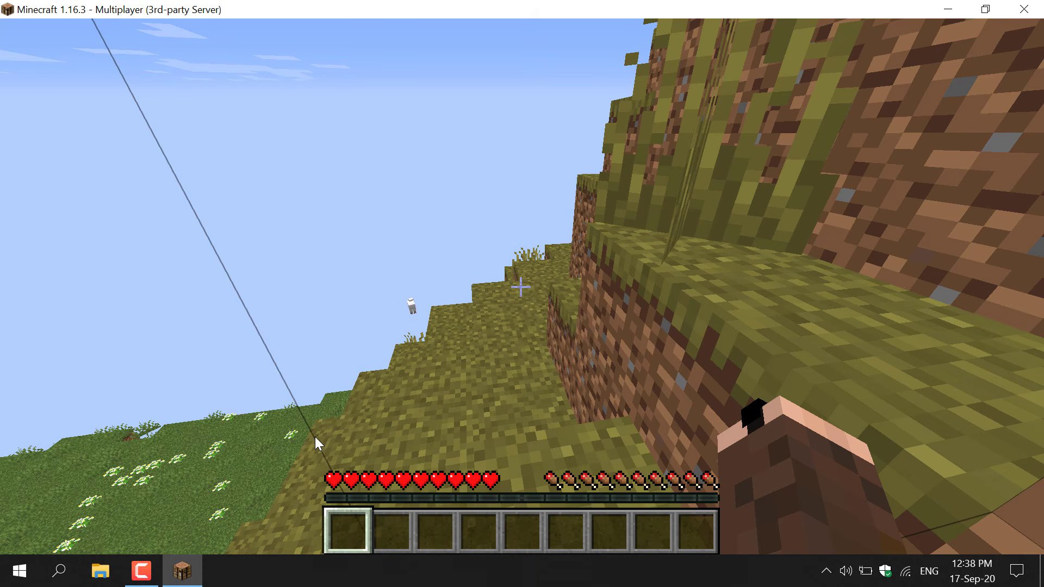
Step: Walk along the trench, up the grassy slope and out to the pond
left_click(316, 437)
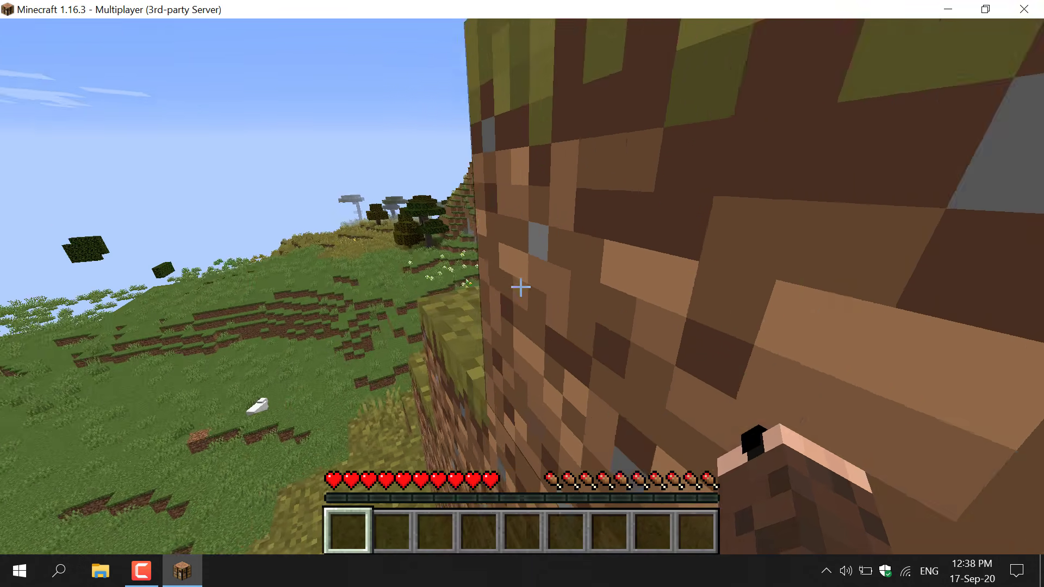
key("w")
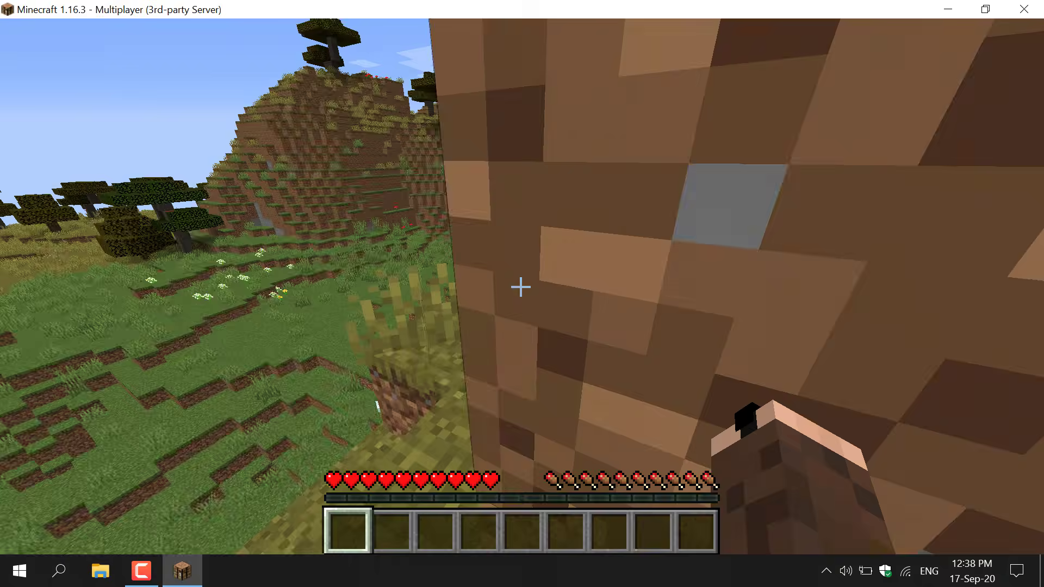
key("w")
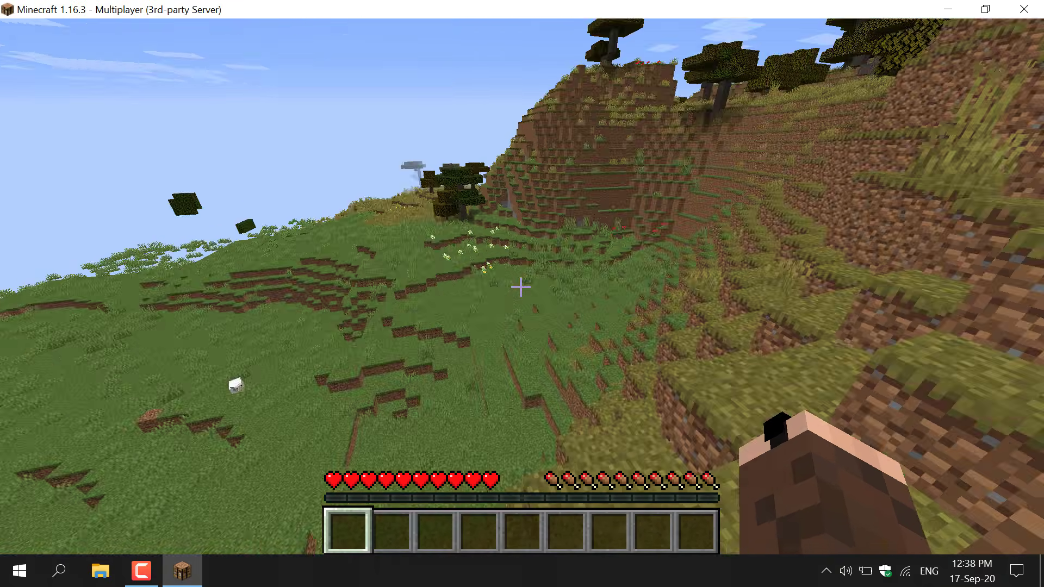
key("w")
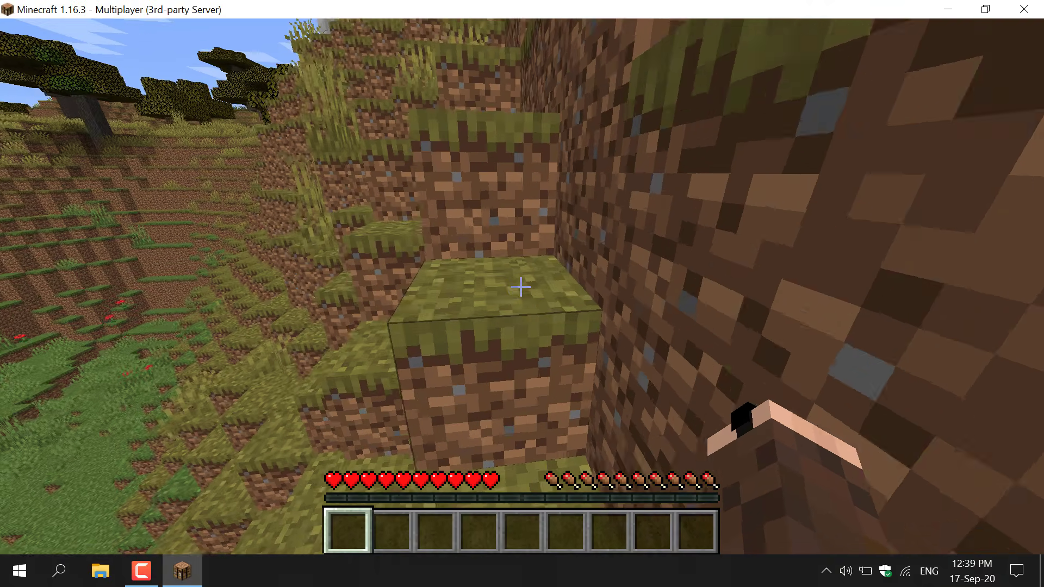
key("w")
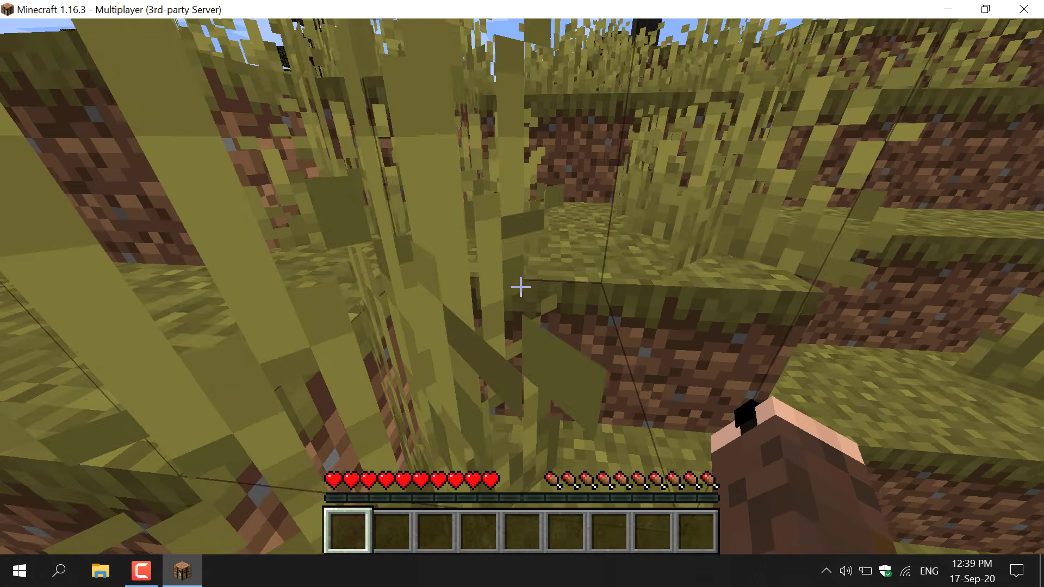
key("w")
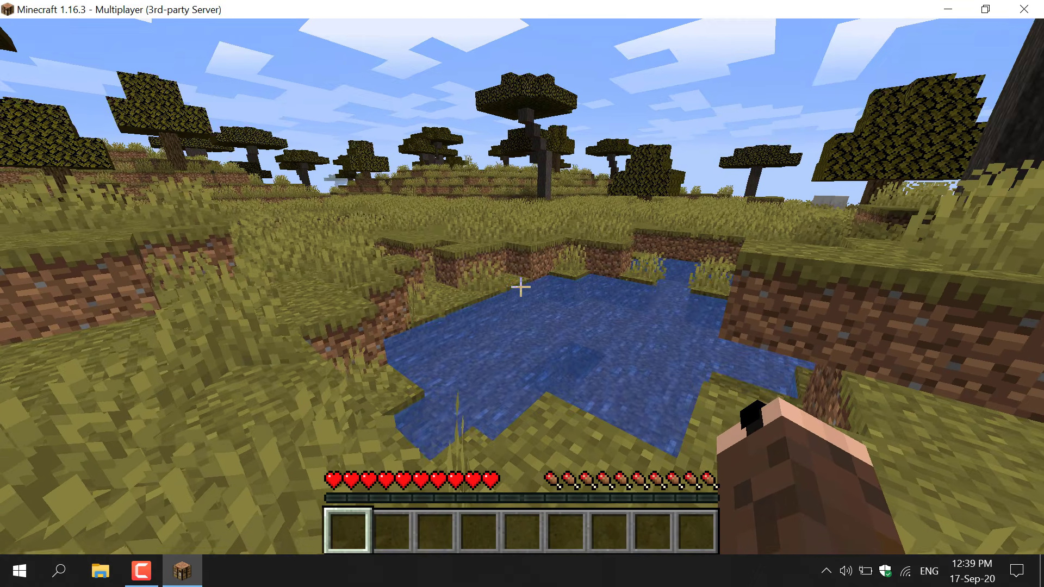